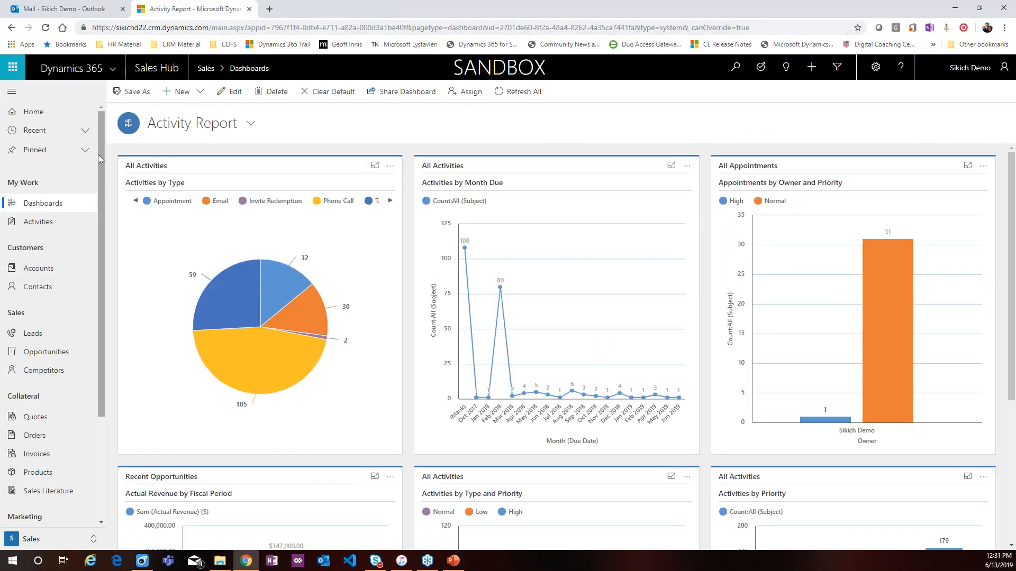
Open the Capital Projects White Paper record from the Sales Literature list
scroll(102, 182, down, 2)
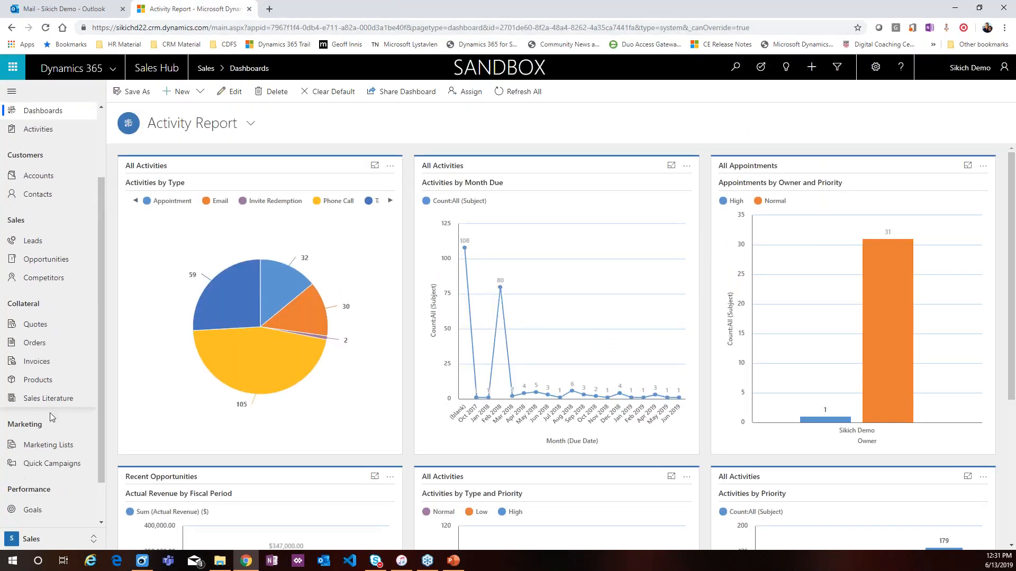
click(31, 403)
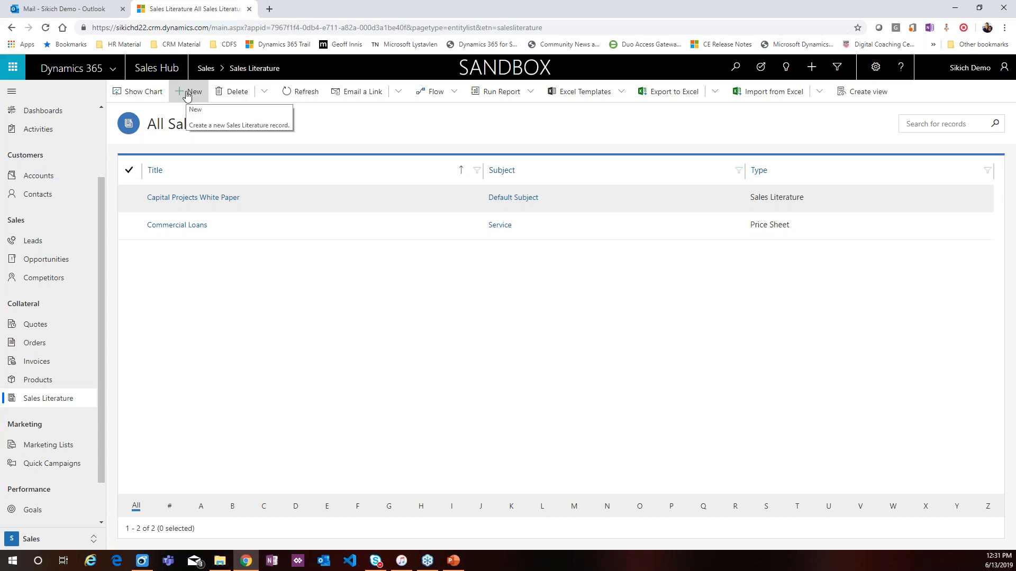
click(198, 197)
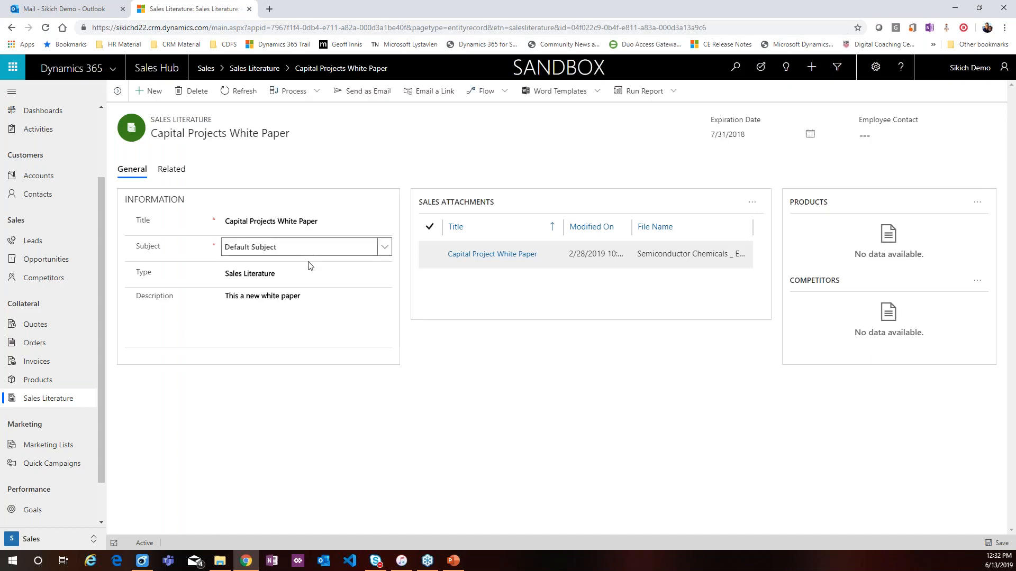
Examine the available Subject choices for the white paper, including the subtopics under Service and Query, keeping Default Subject
click(384, 248)
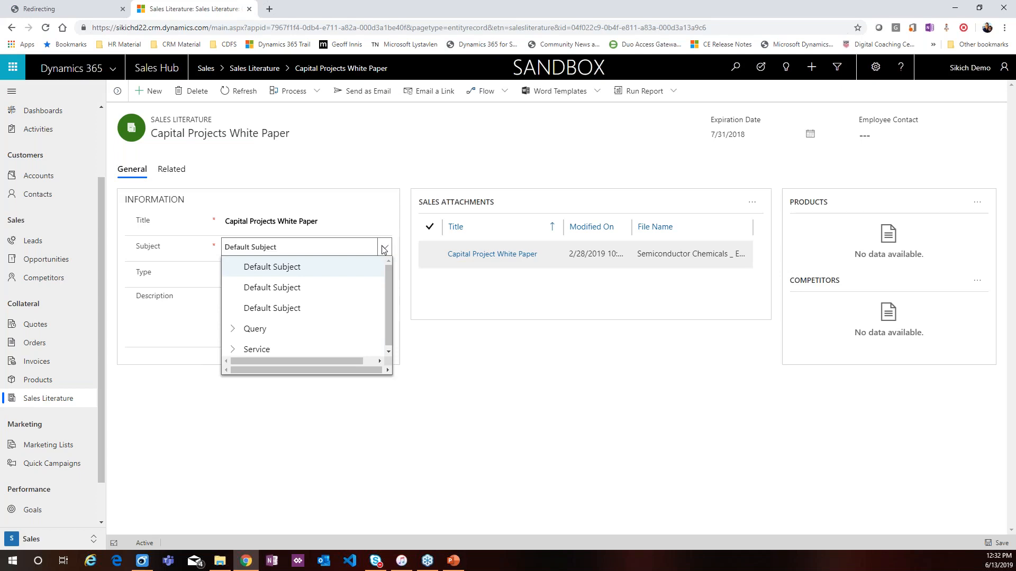
click(259, 267)
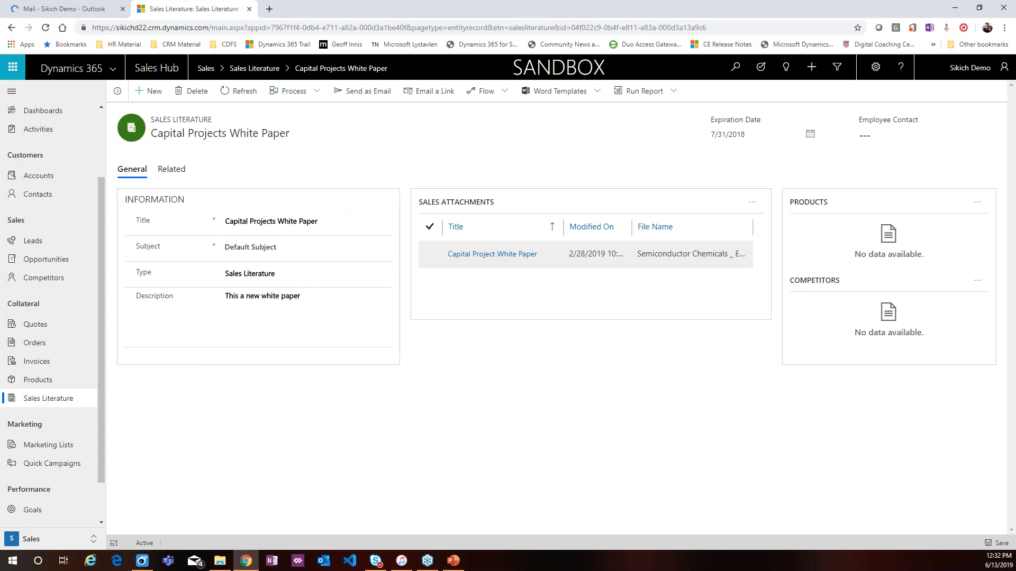
click(366, 247)
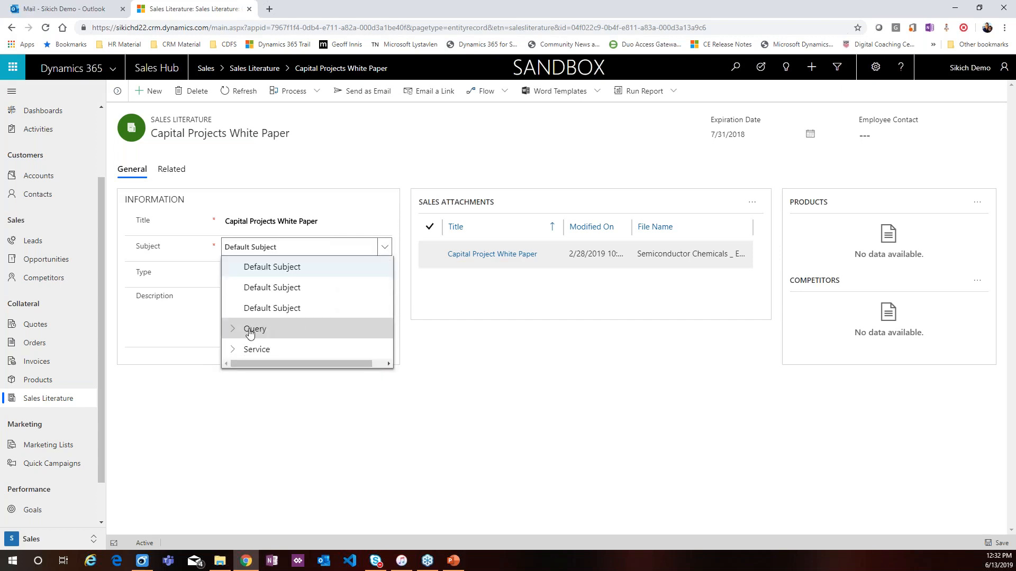
click(233, 350)
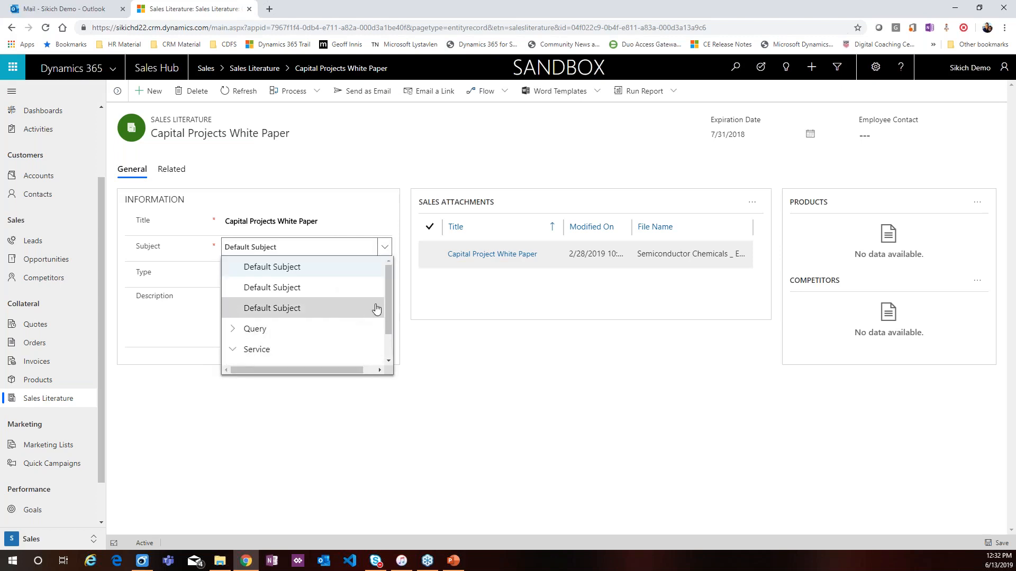
drag(387, 305, 386, 328)
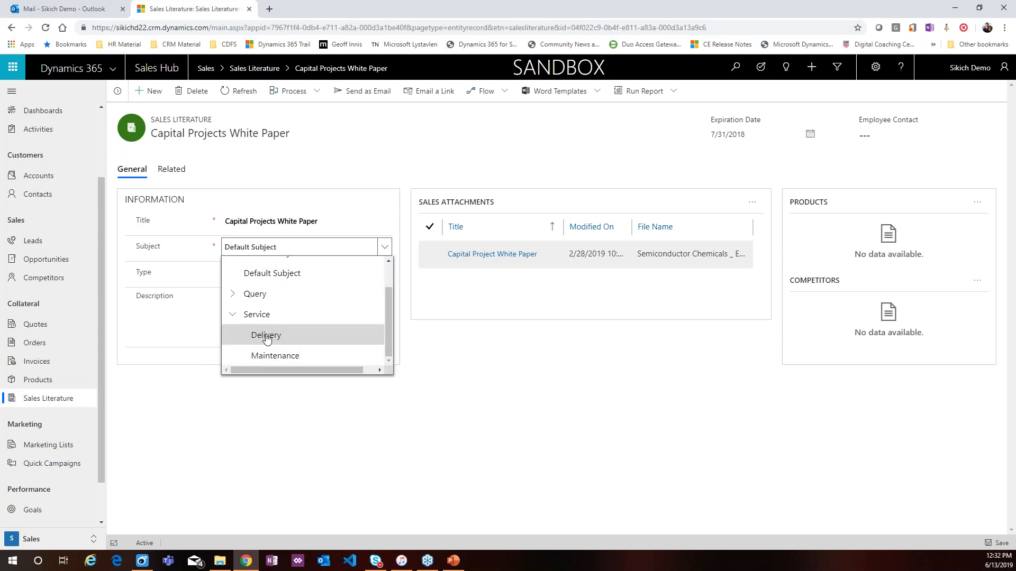
click(235, 296)
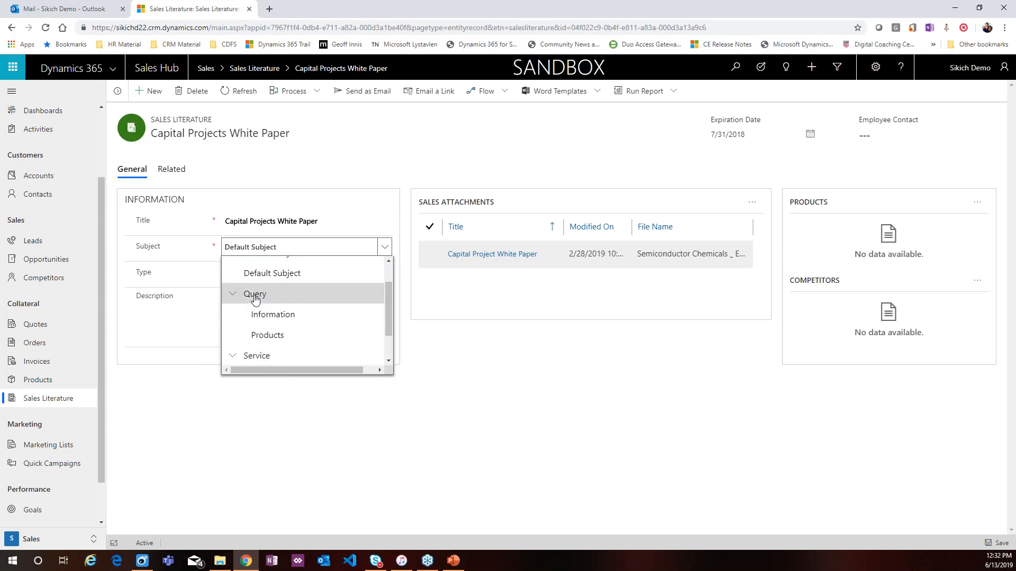
click(233, 296)
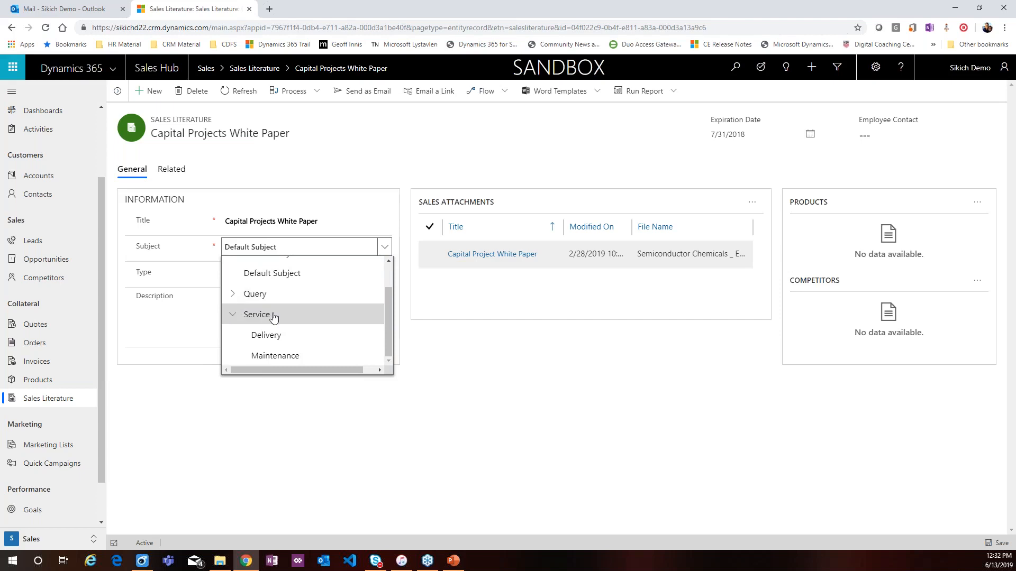
click(236, 321)
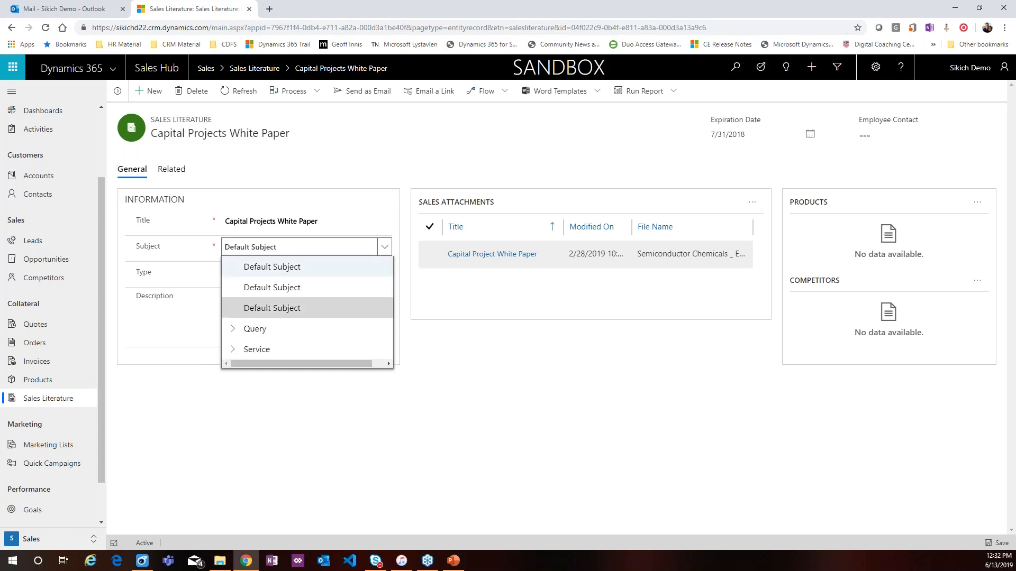
click(502, 443)
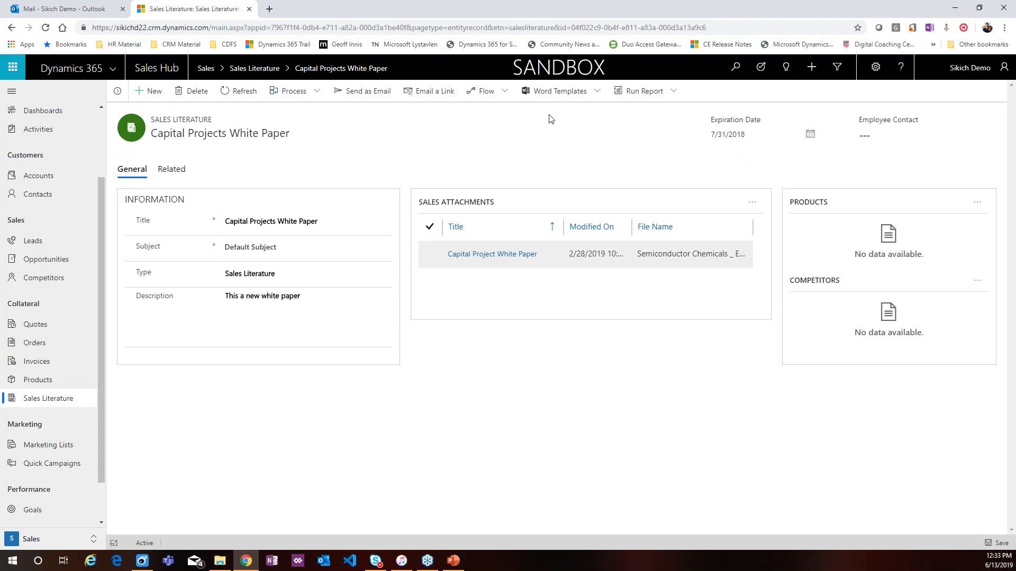
Return to the Sales Literature list and check its available system views, keeping All Sales Literature
click(254, 74)
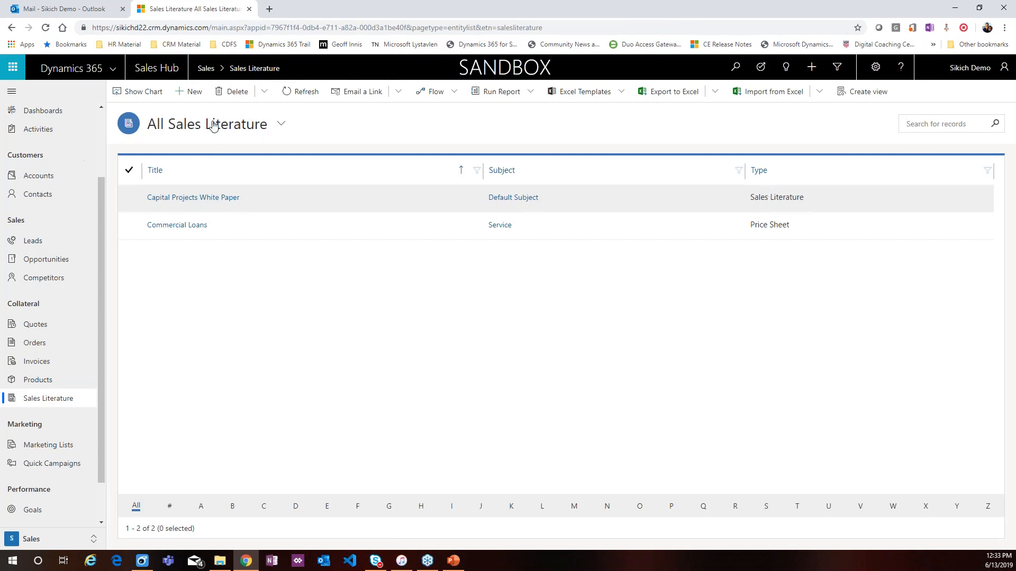
click(282, 125)
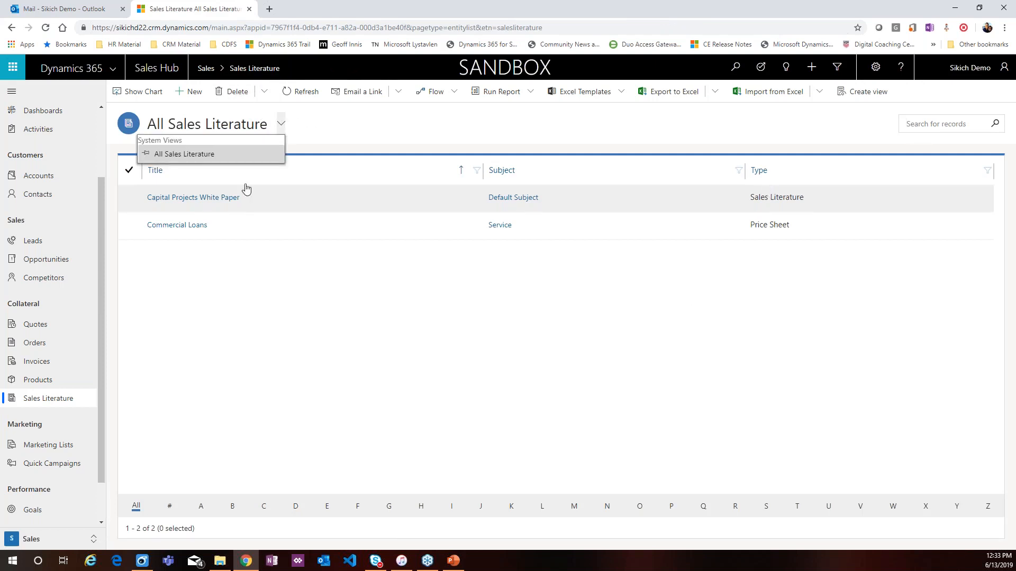
click(265, 153)
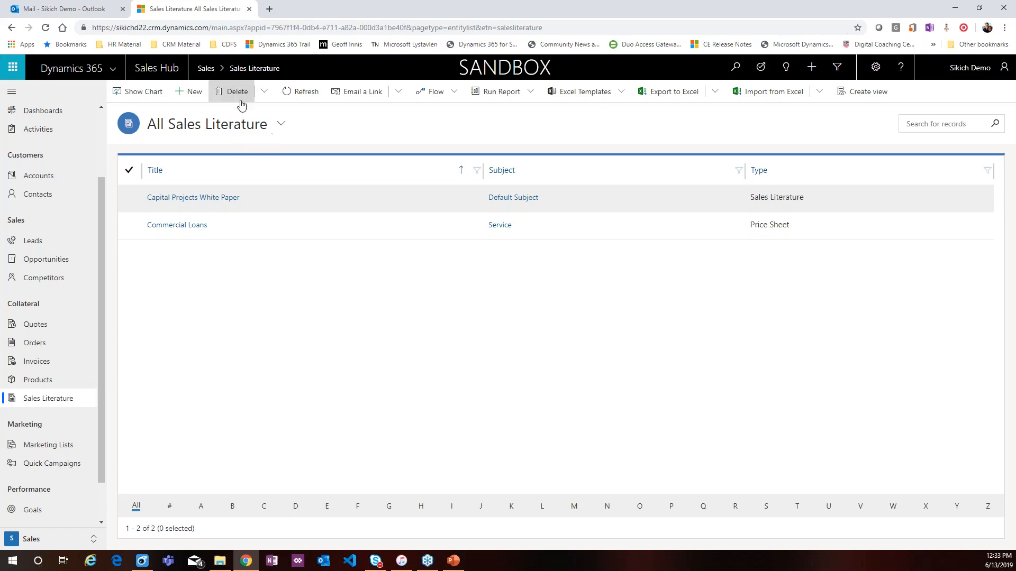
Switch to Outlook, open the "Please send me your product literature!" email and show its Dynamics 365 information
click(88, 8)
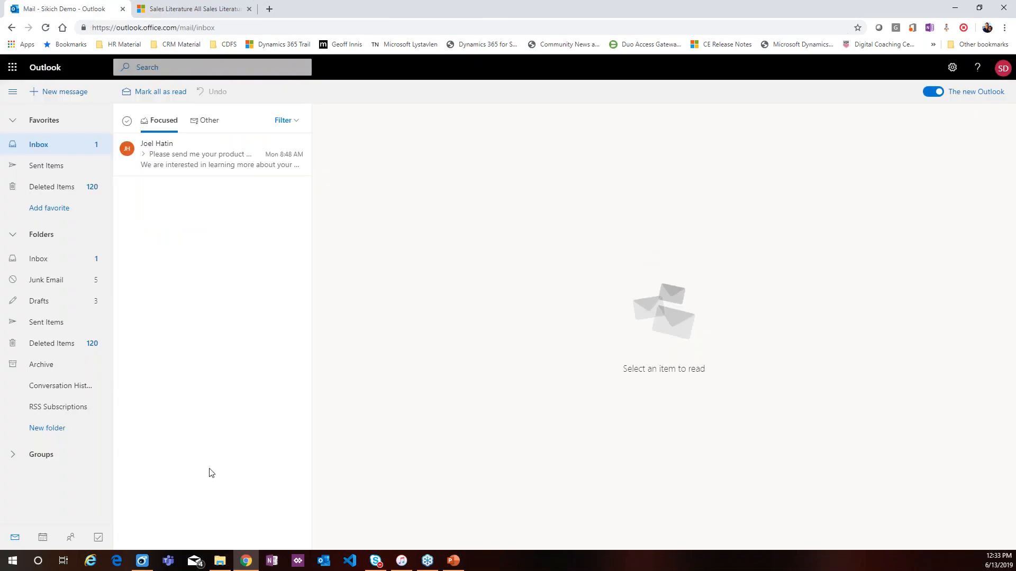
click(211, 156)
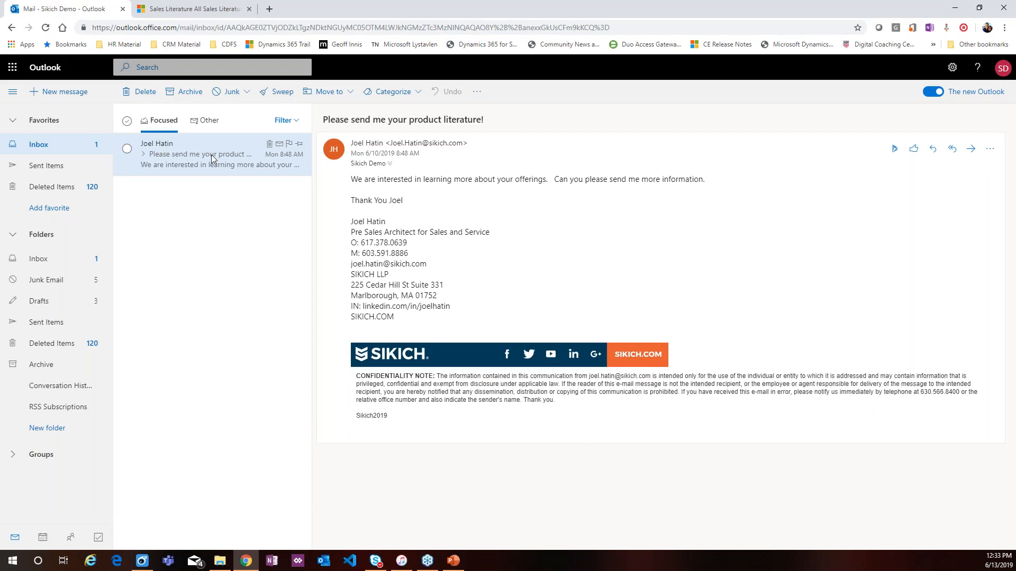
click(894, 148)
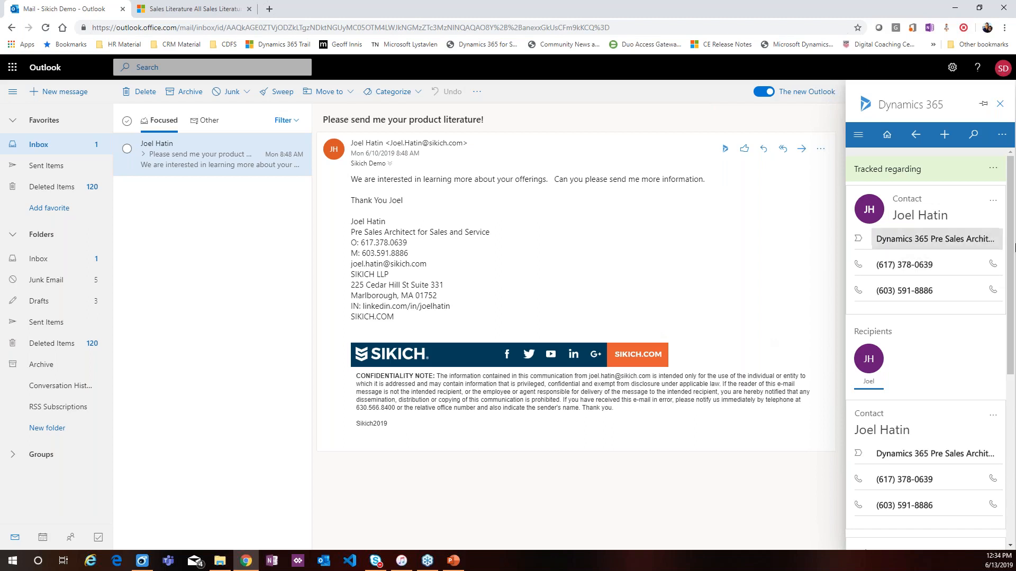
Review the sender's Dynamics 365 contact, account, last activity, opportunities and cases
scroll(1008, 310, down, 1)
drag(1009, 310, 1007, 373)
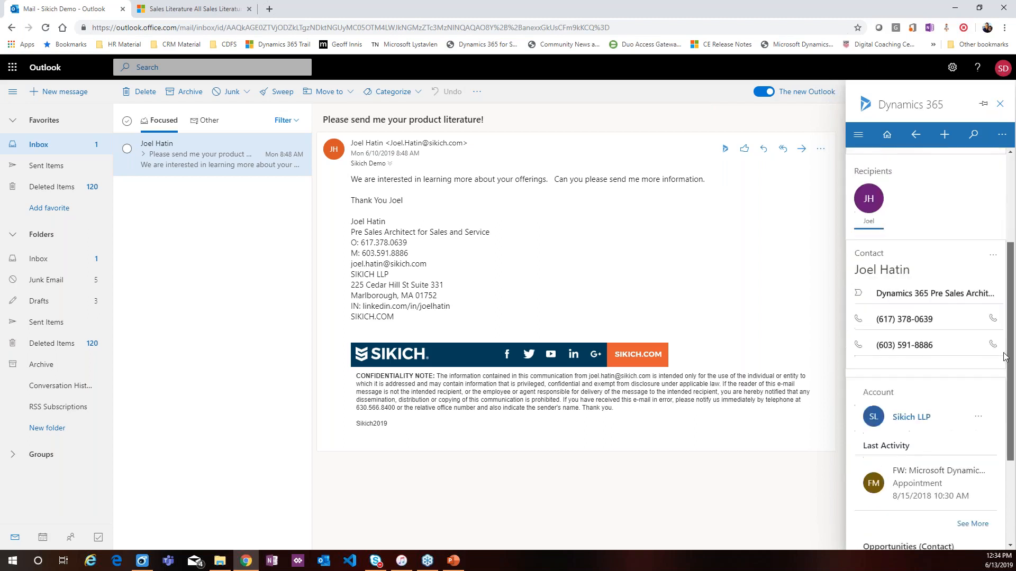
scroll(1004, 374, down, 2)
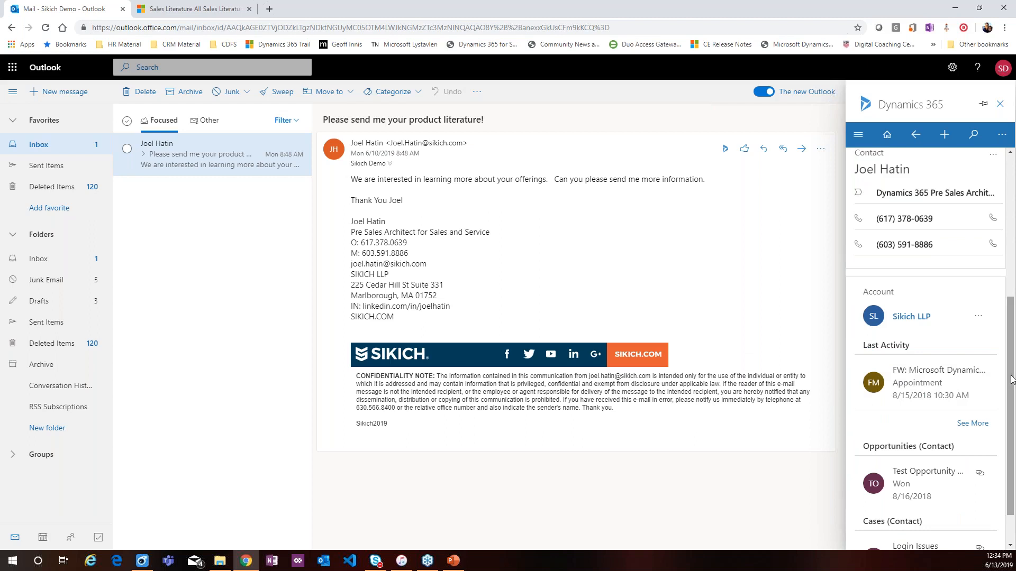
drag(1012, 378, 1014, 466)
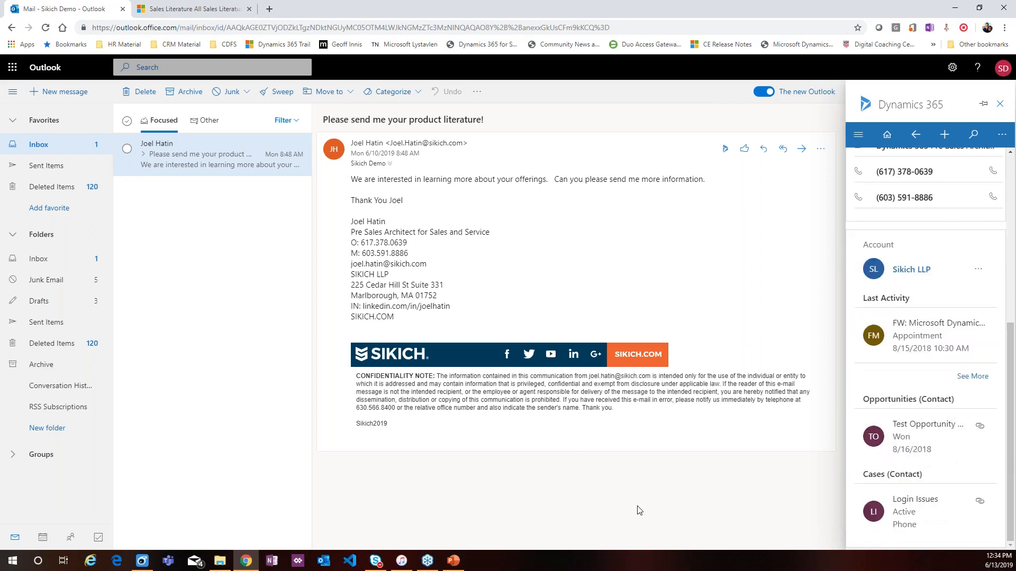
scroll(996, 358, up, 5)
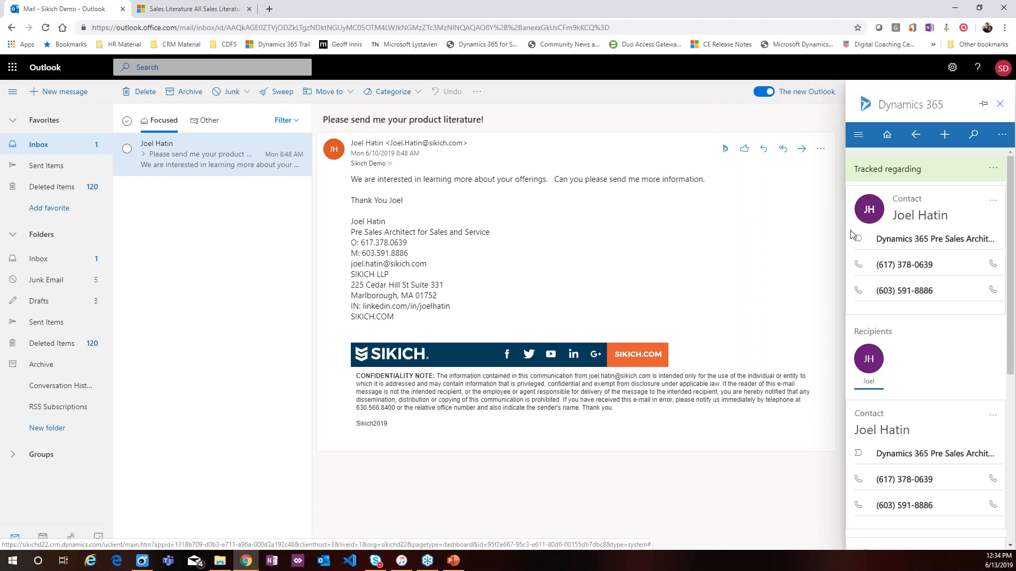
Write a reply reading "thanks for the call. Please see attached." and "Looking forward to meeting.", signed "Sales"
click(763, 151)
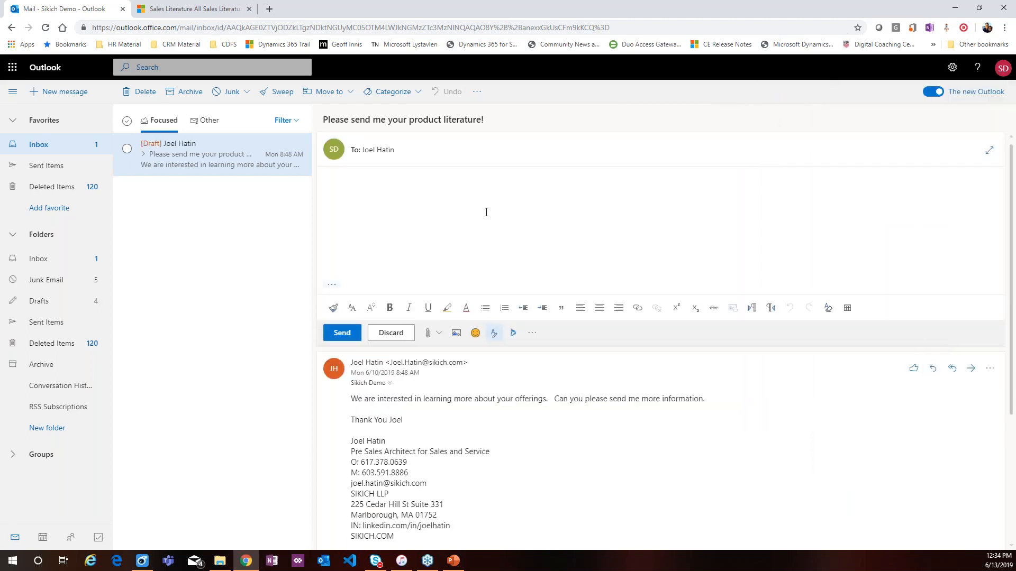
text(thanks for the call. Please see atttache)
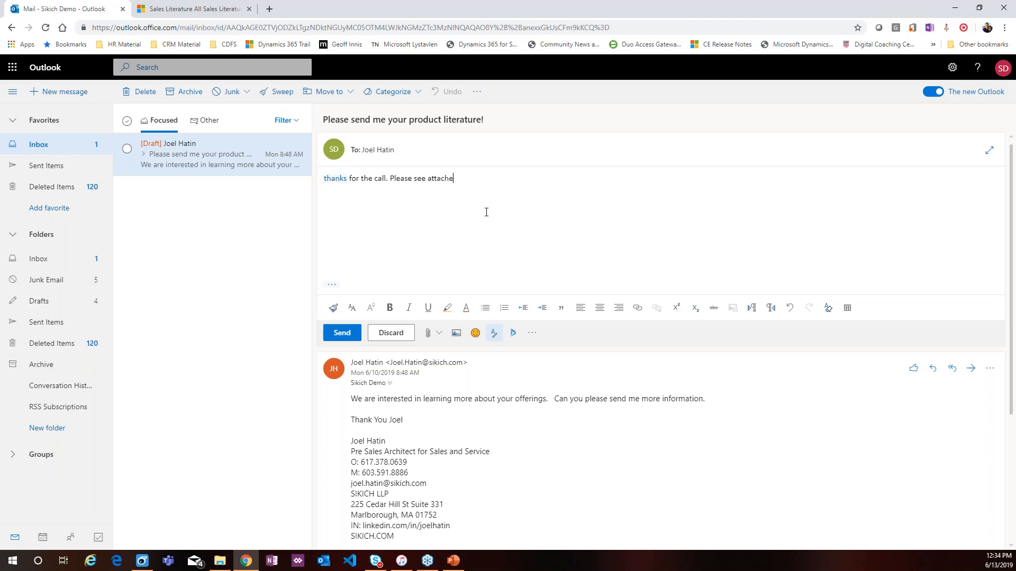
text(d.)
key(Return)
text(Looking)
text( forward to meeting)
text(.)
text(Sales)
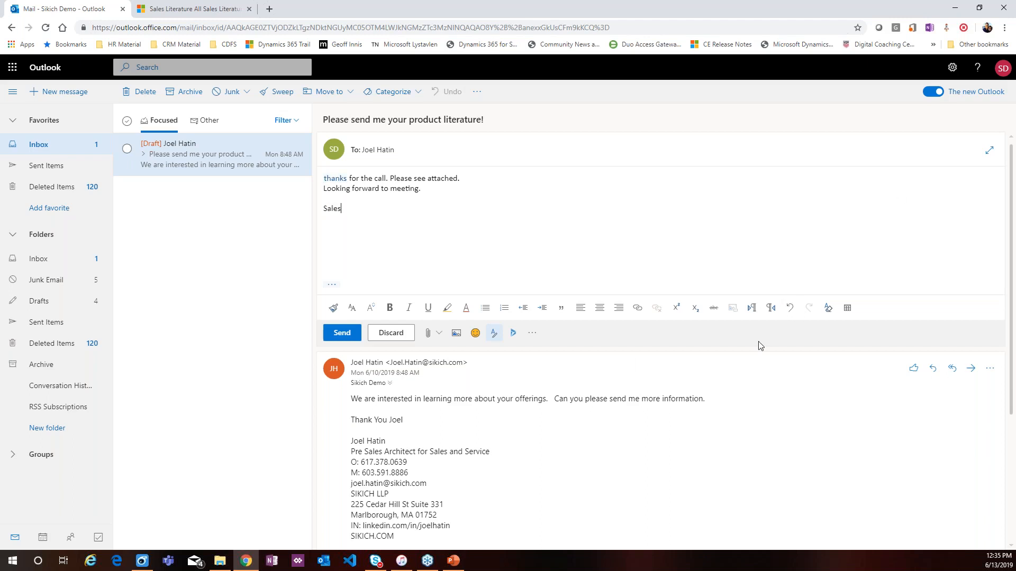
Insert the Capital Projects White Paper sales literature, filed under Default Subject, into the reply through Dynamics 365
click(513, 333)
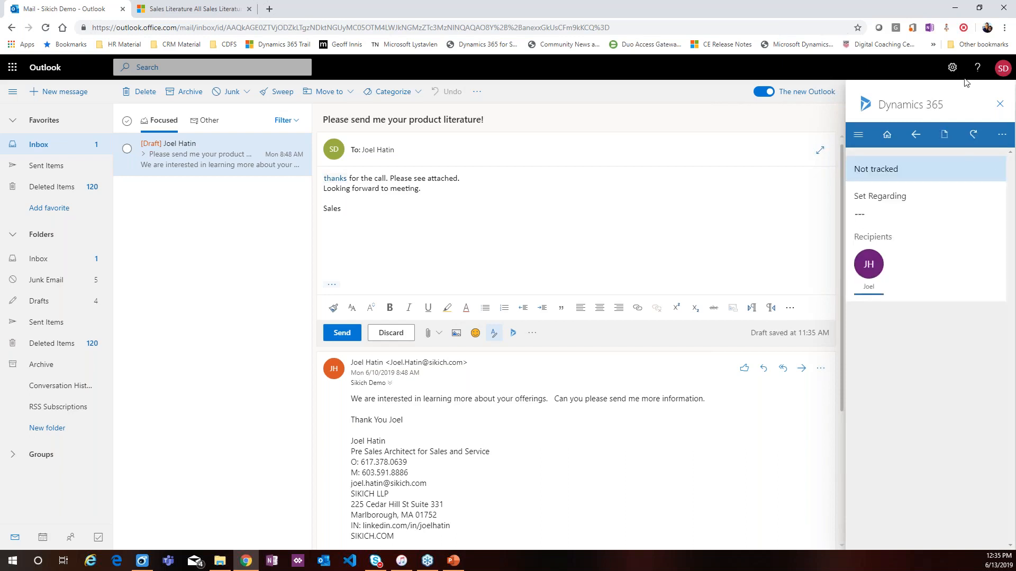
click(943, 140)
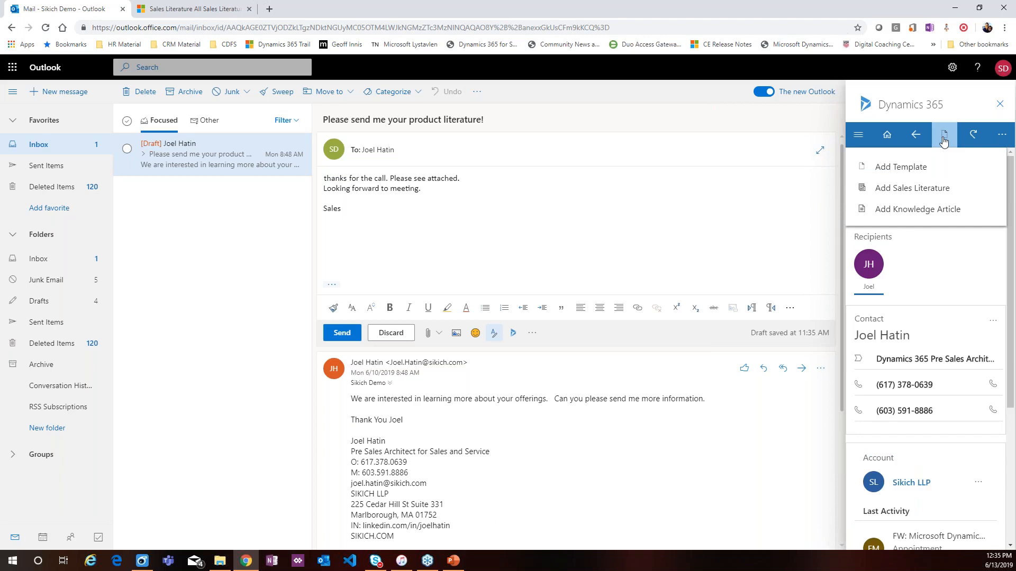
click(910, 189)
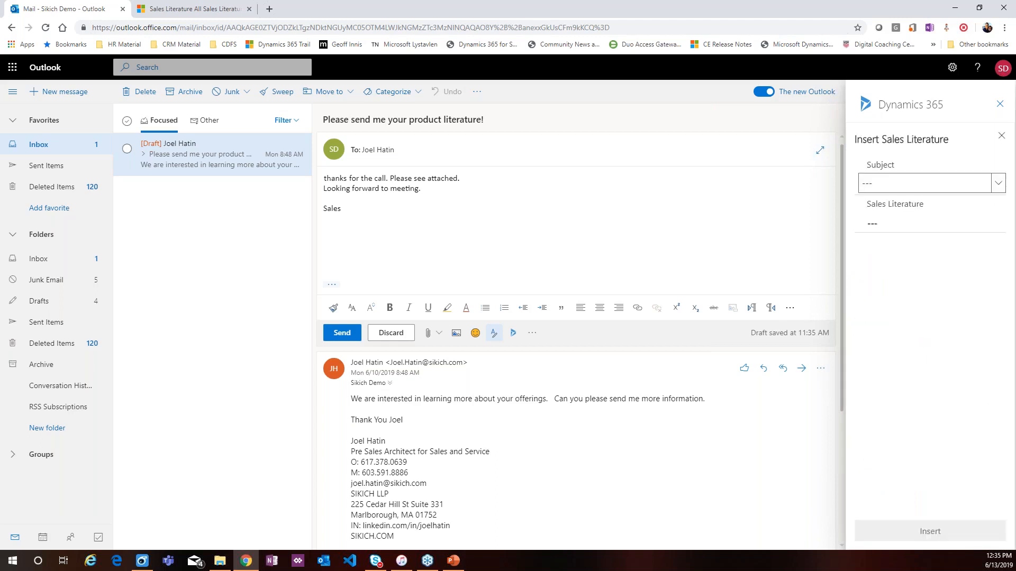
click(998, 184)
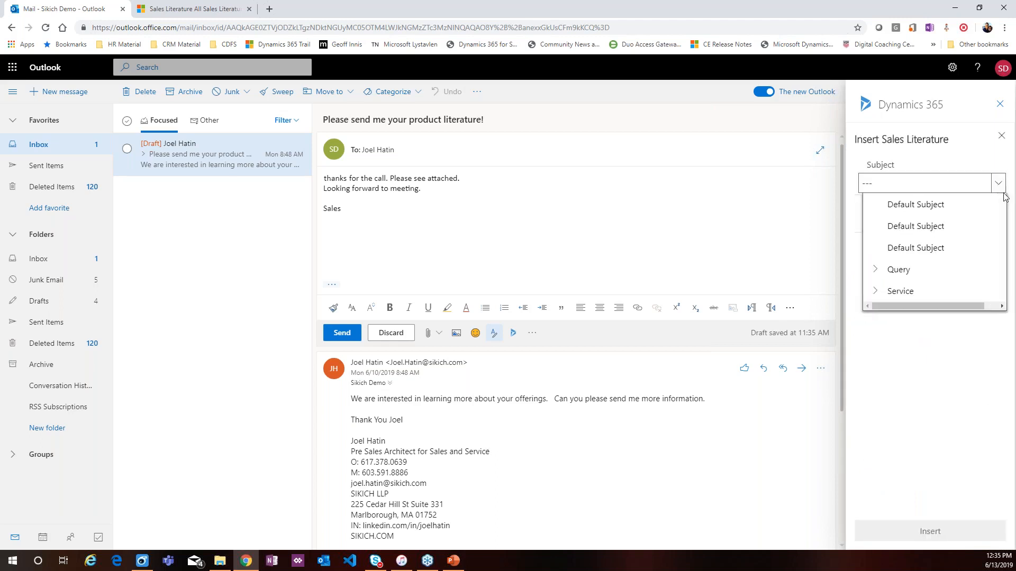
click(872, 271)
click(954, 188)
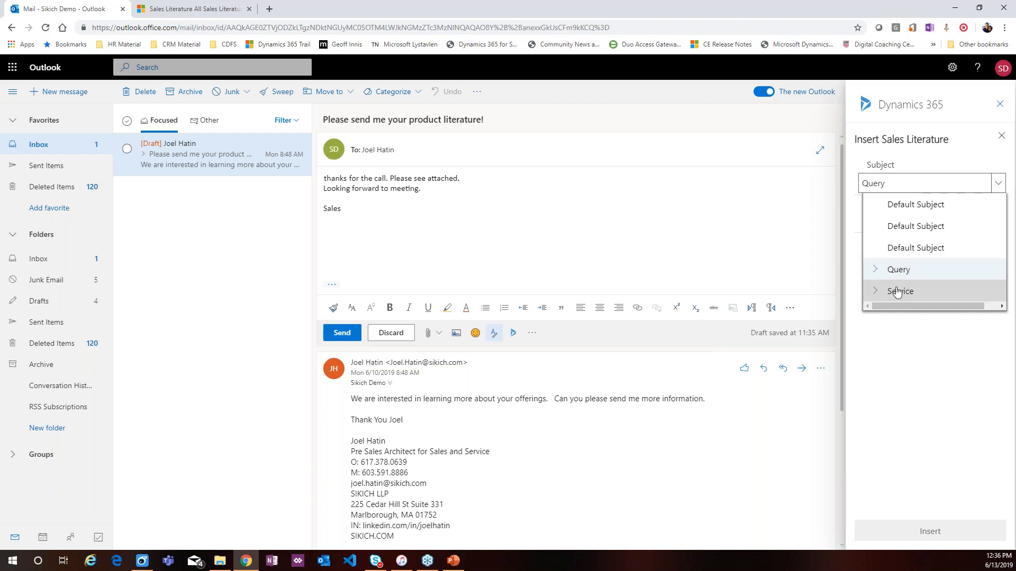
click(934, 206)
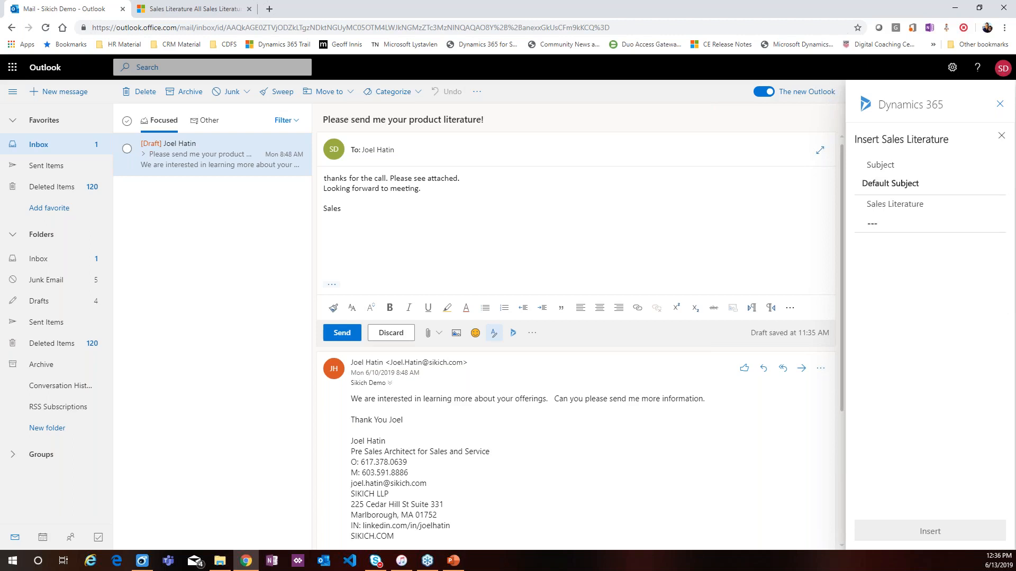
click(907, 225)
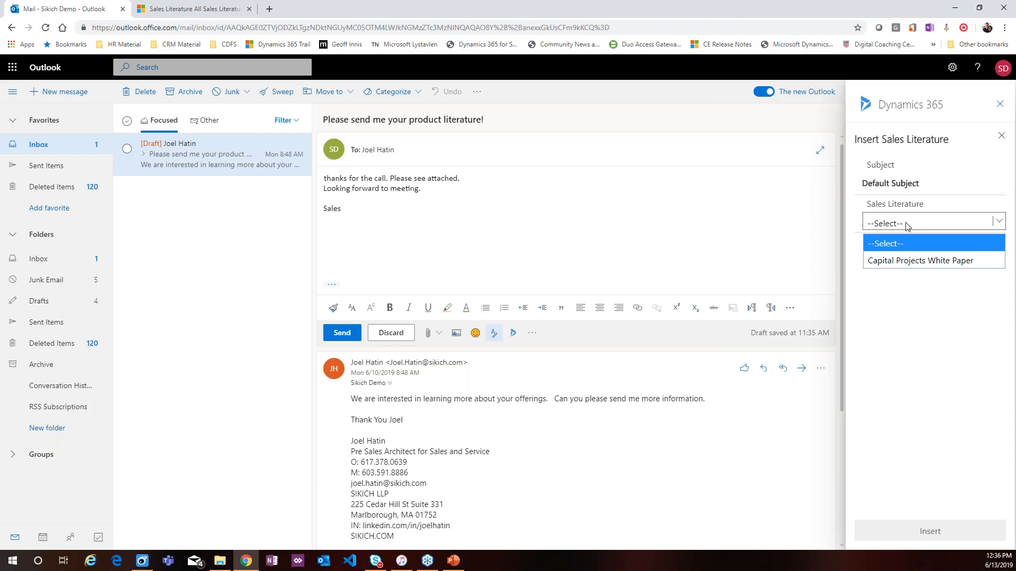
click(912, 263)
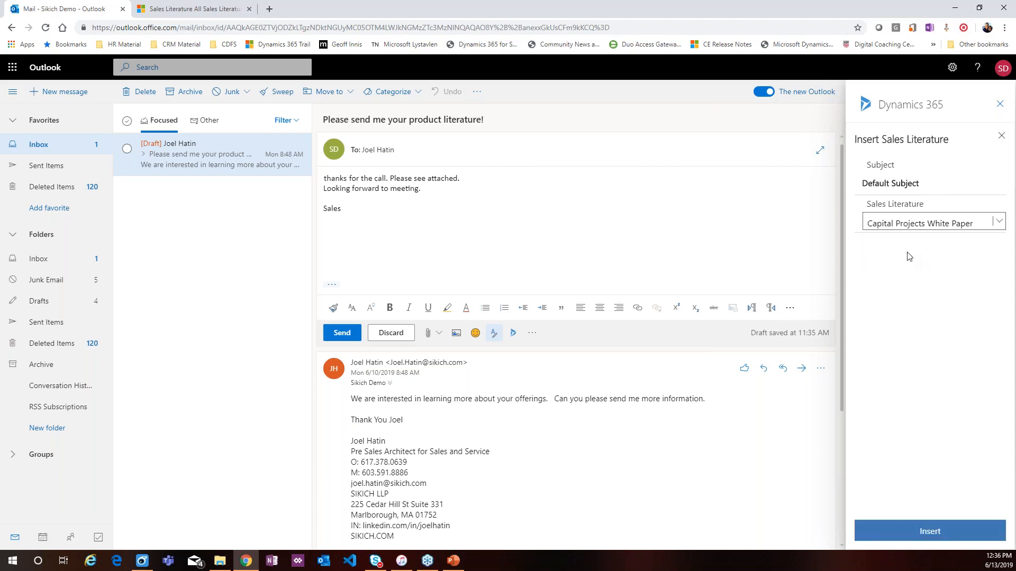
click(918, 538)
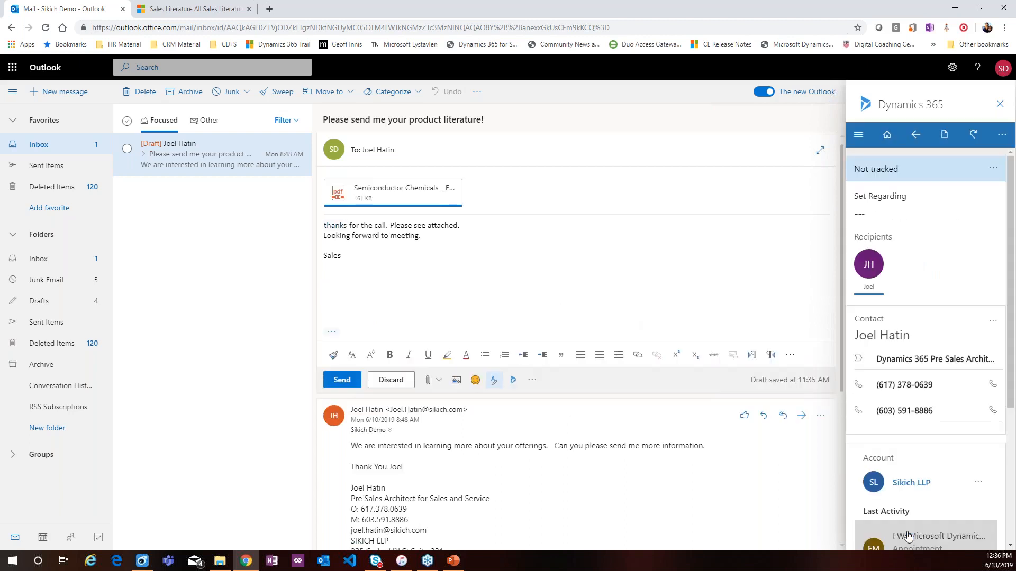